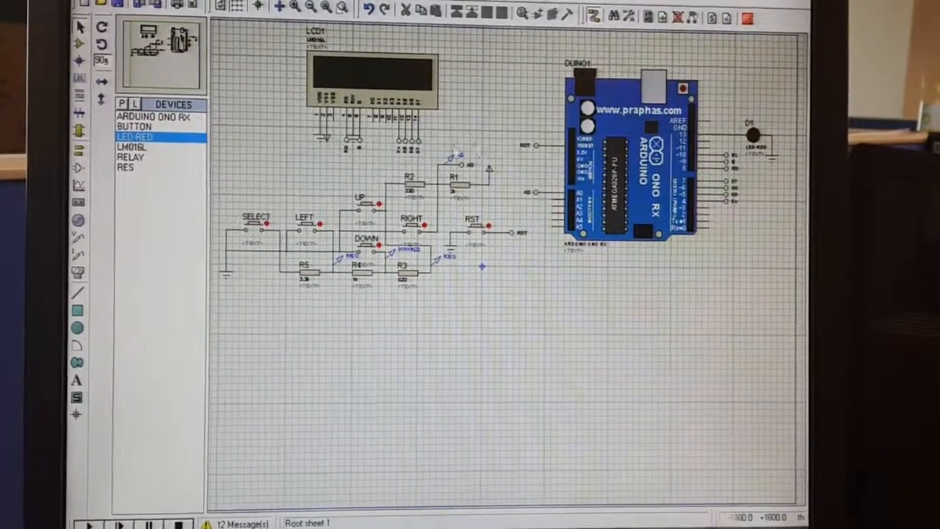
Run the simulation, raise On Time to 005, move to Off Time and confirm to start cycling
click(88, 524)
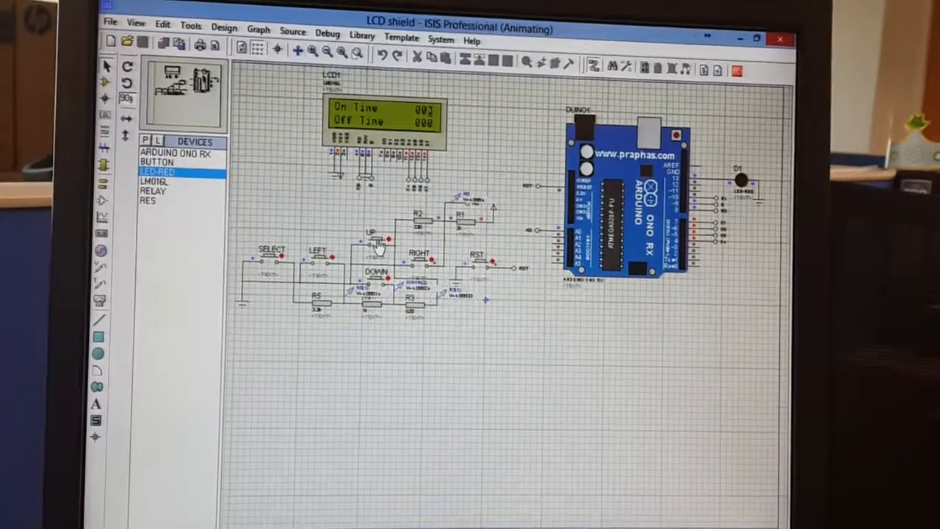
click(378, 244)
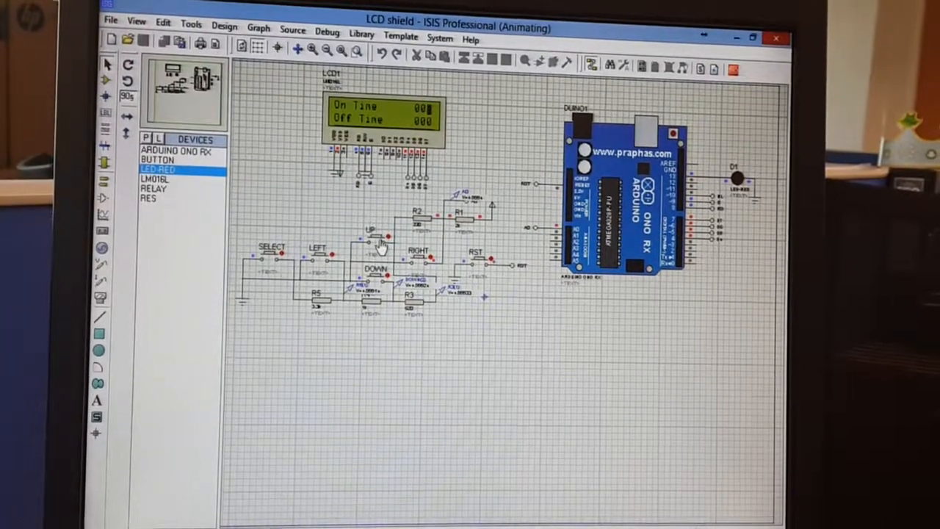
click(422, 265)
click(430, 271)
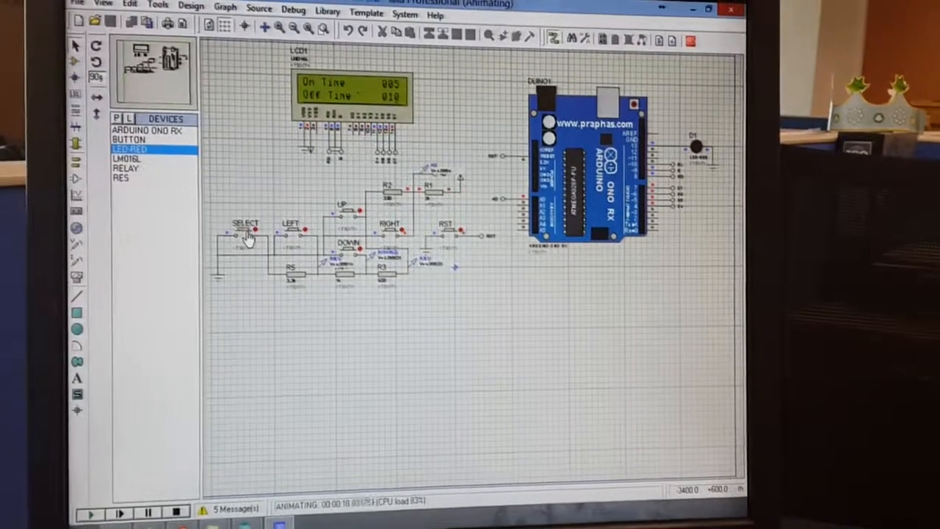
click(212, 234)
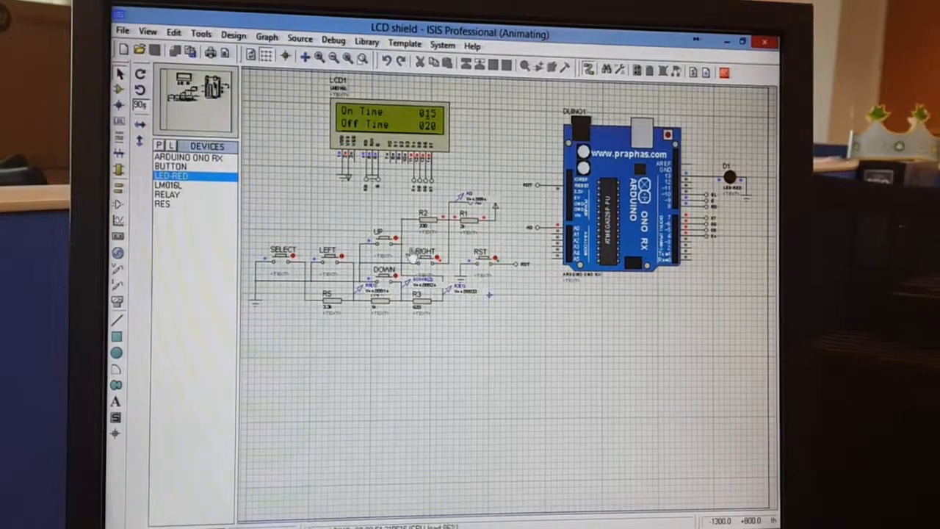
Confirm via SELECT so the timer cycles On=15 Off=20 and the Off count begins
click(291, 261)
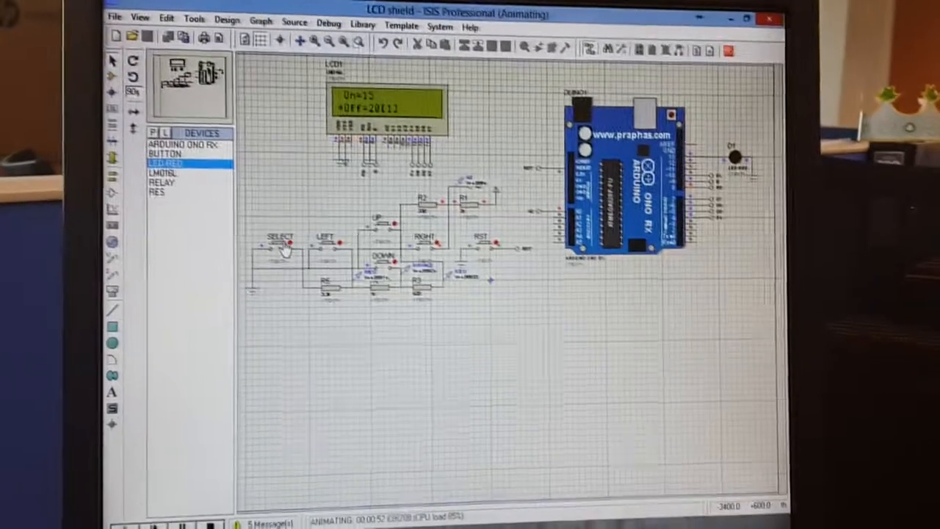
click(286, 245)
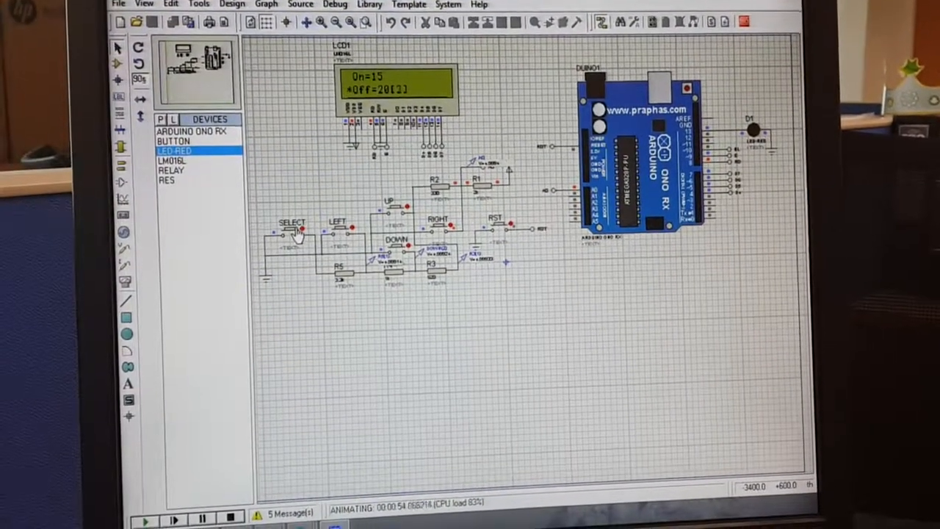
click(301, 233)
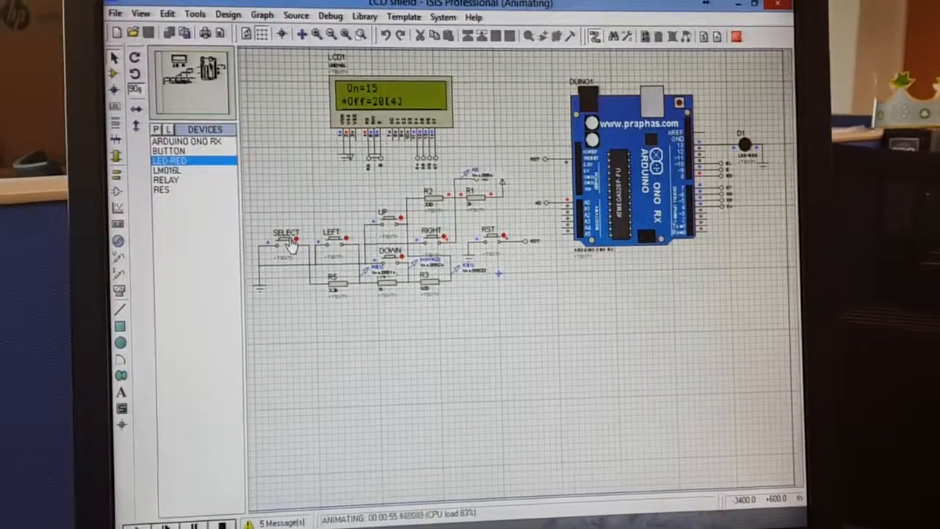